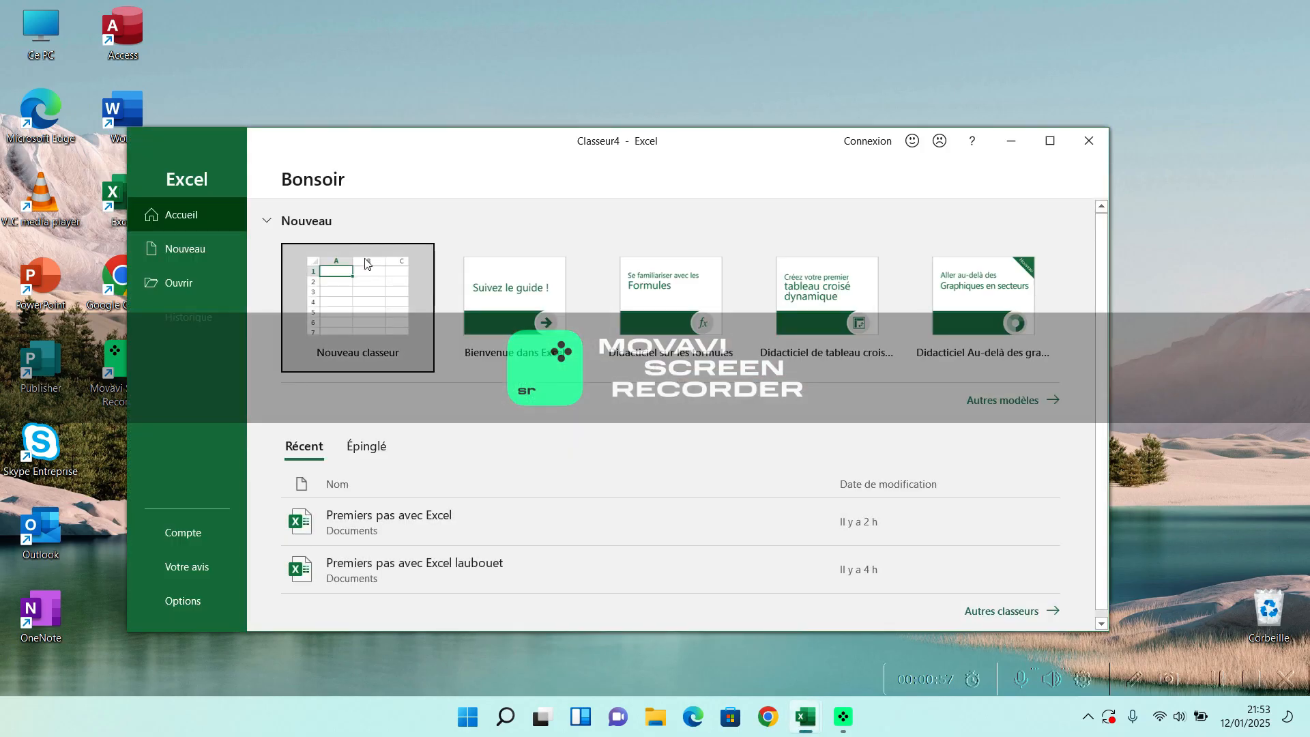
Create a blank workbook, select cell B1 in it, and create a second blank workbook
left_click(381, 287)
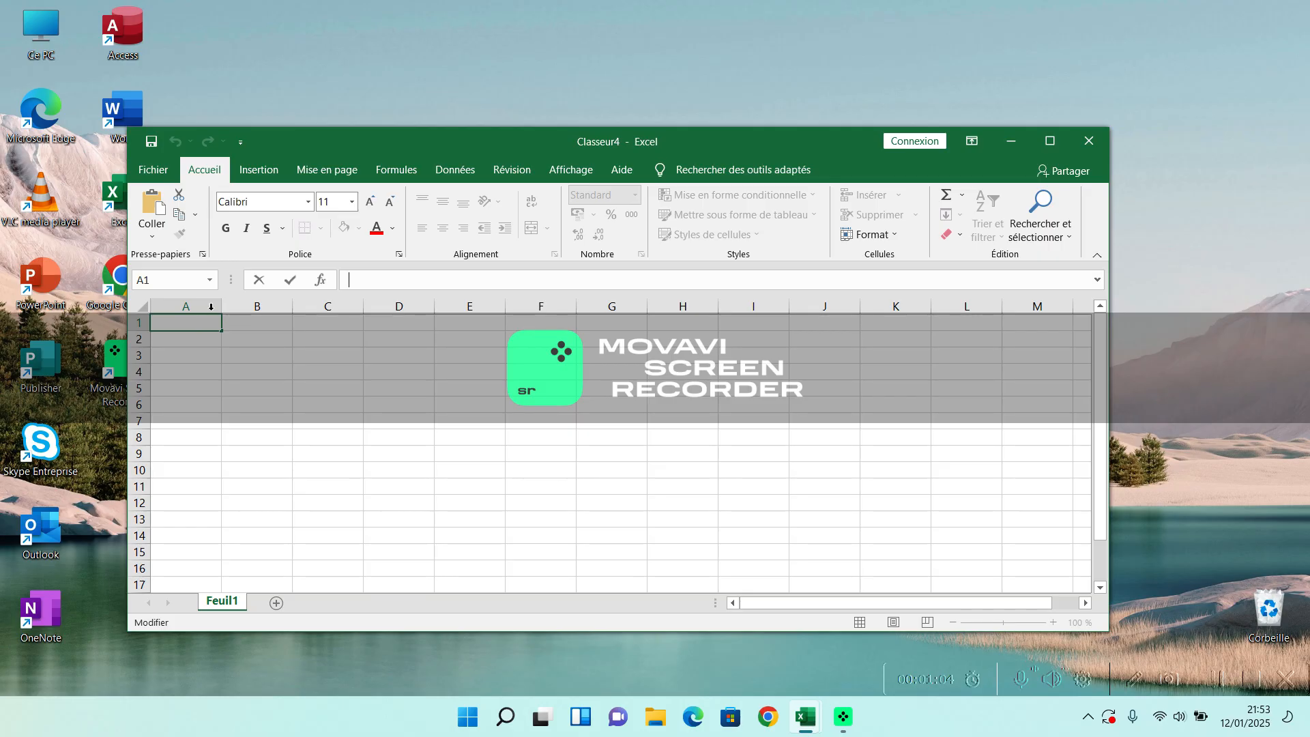
left_click(246, 320)
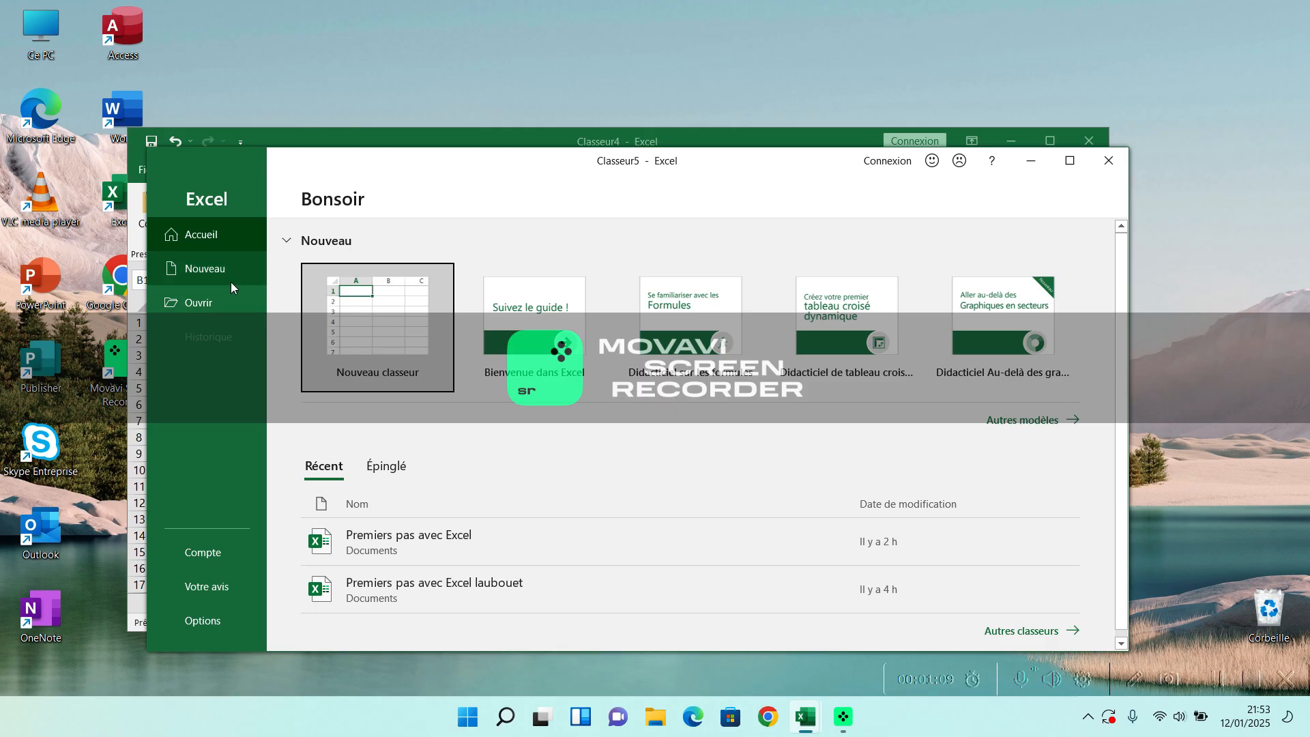
left_click(406, 322)
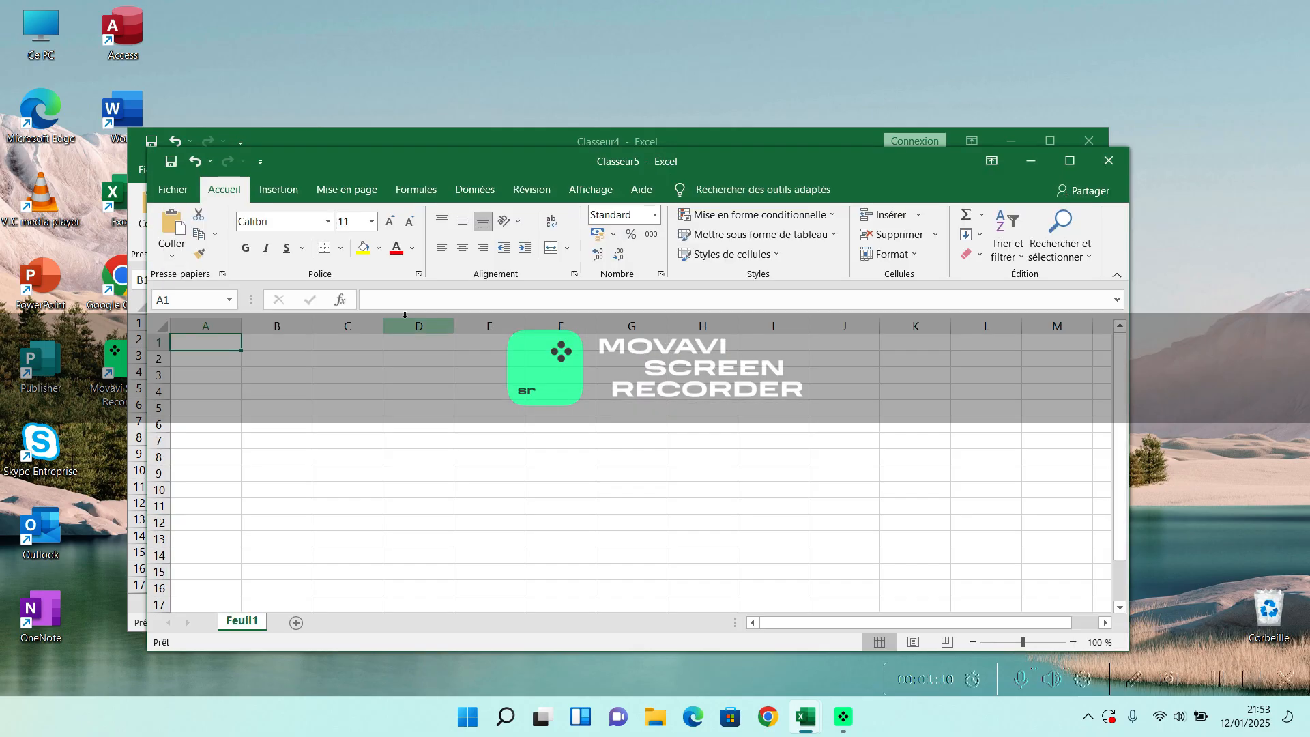
Close the Classeur4 workbook without saving its changes
left_click(1092, 139)
left_click(1092, 139)
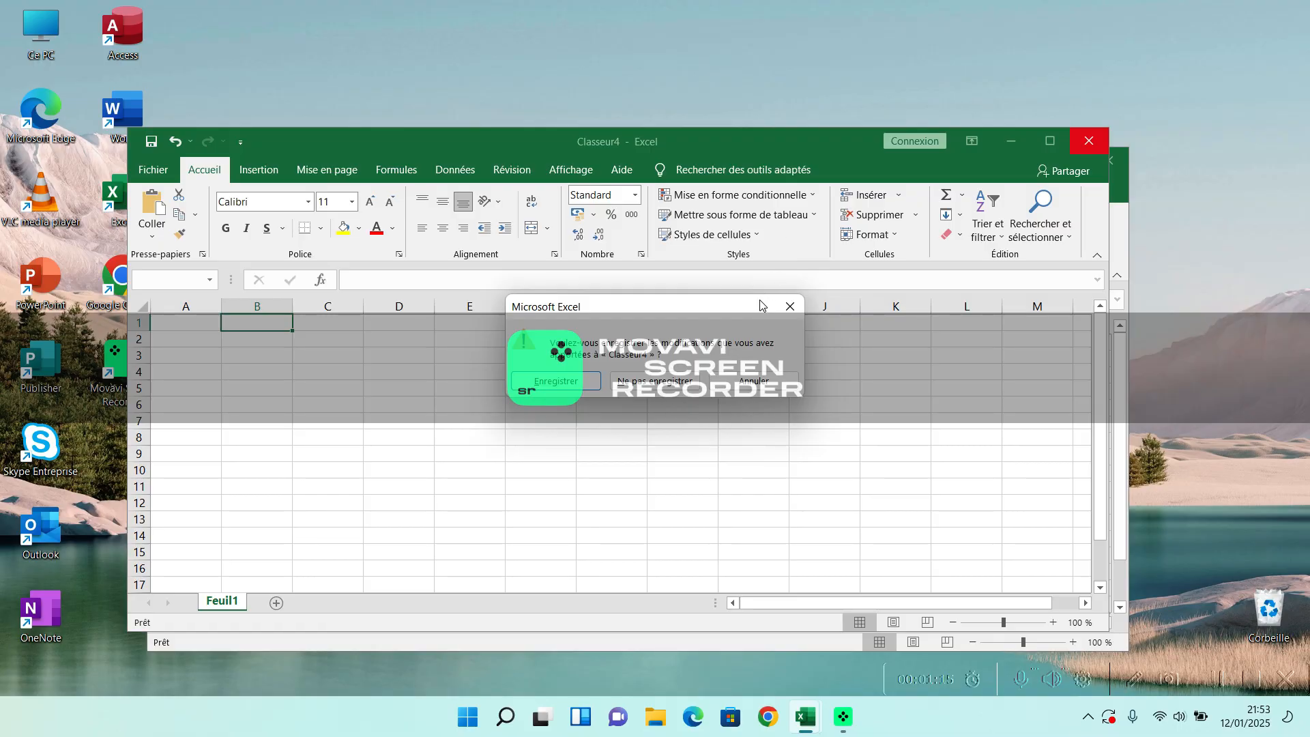
left_click(688, 387)
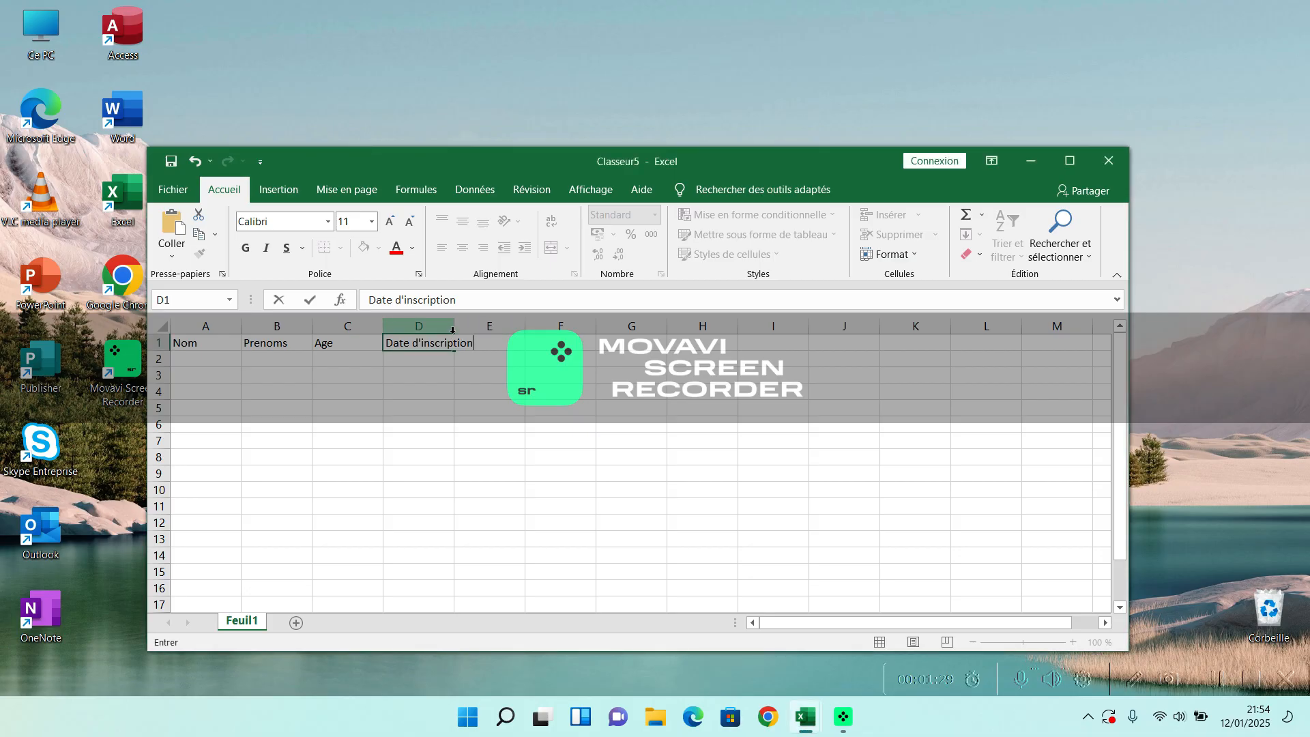
Fit column D's width to the Date d'inscription header and select cell A2, the first cell under Nom
double_click(453, 330)
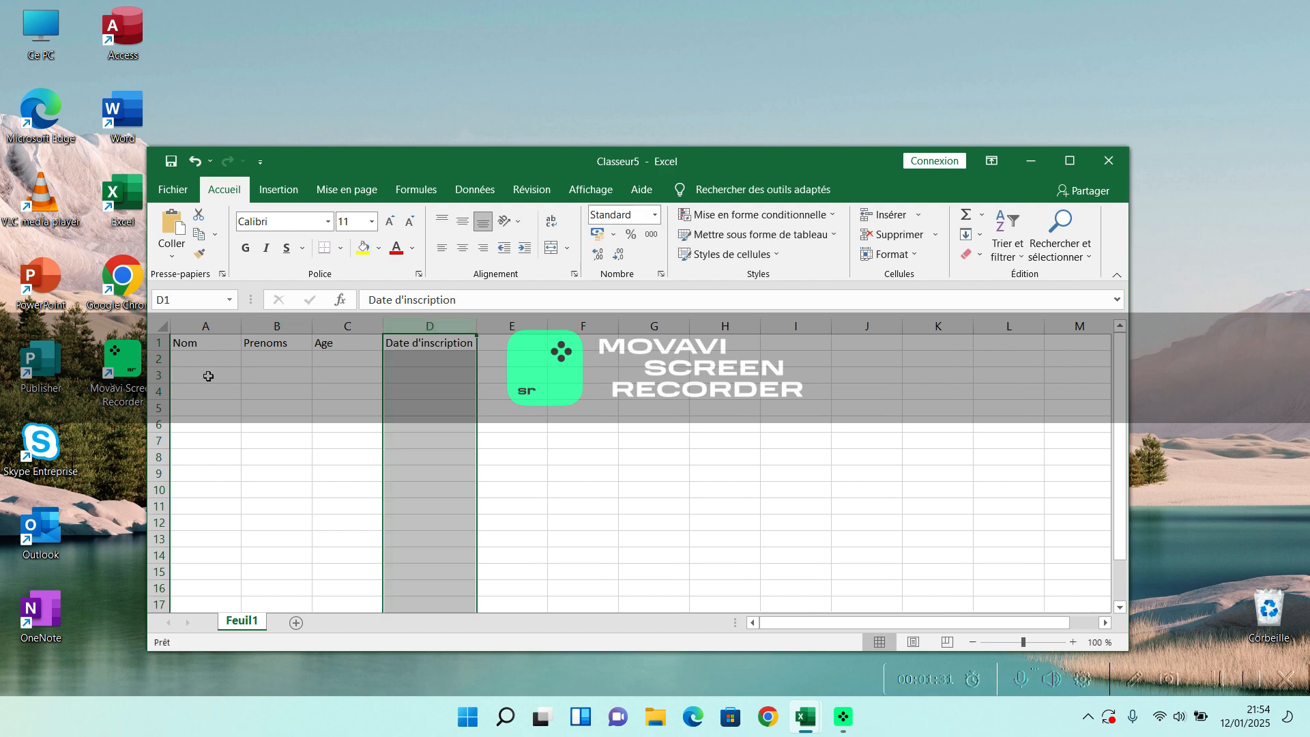
left_click(212, 355)
left_click(300, 361)
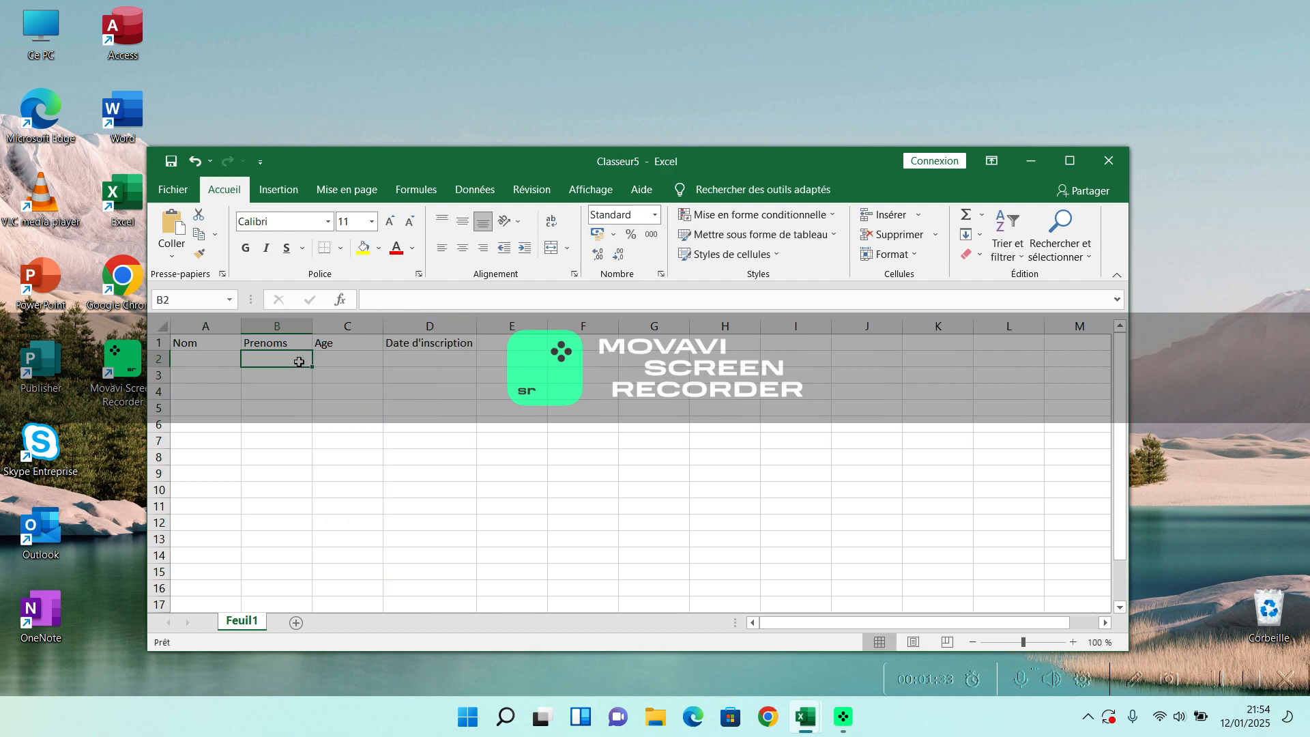
left_click_drag(359, 359, 404, 370)
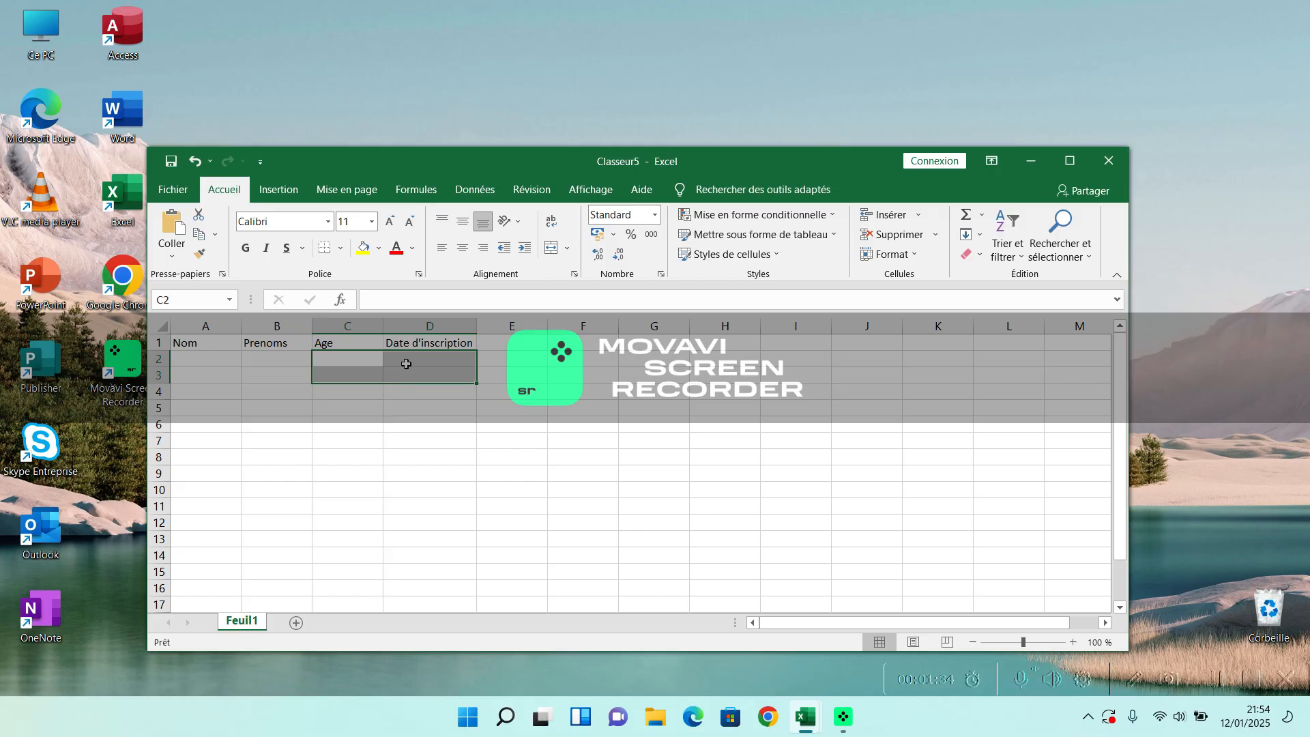
left_click(217, 364)
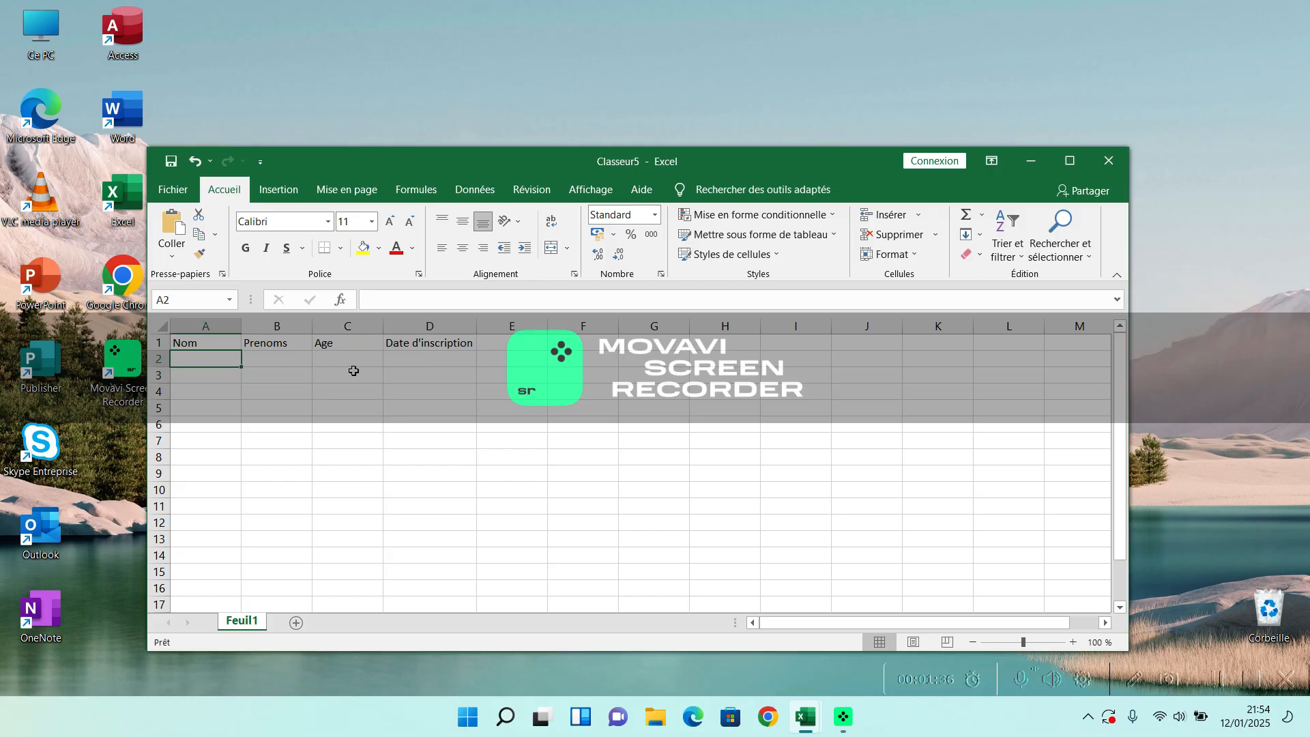
left_click(320, 342)
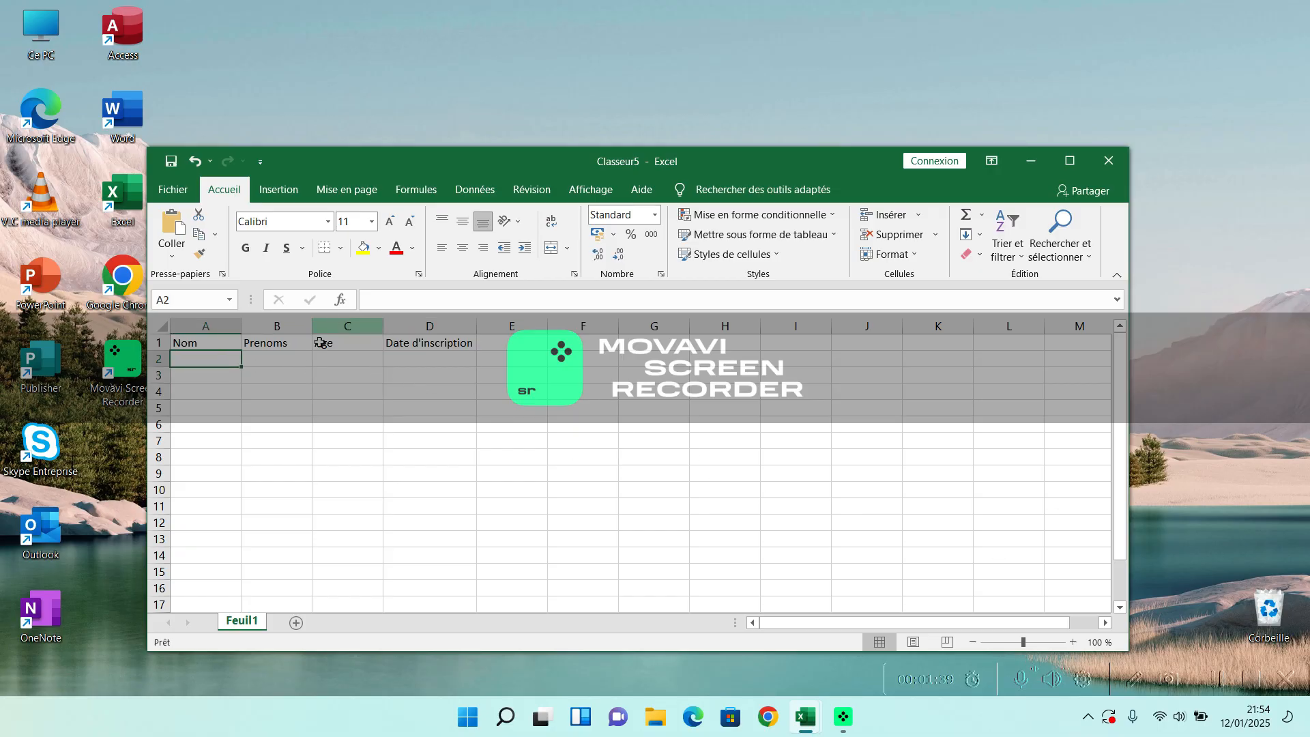
left_click(201, 355)
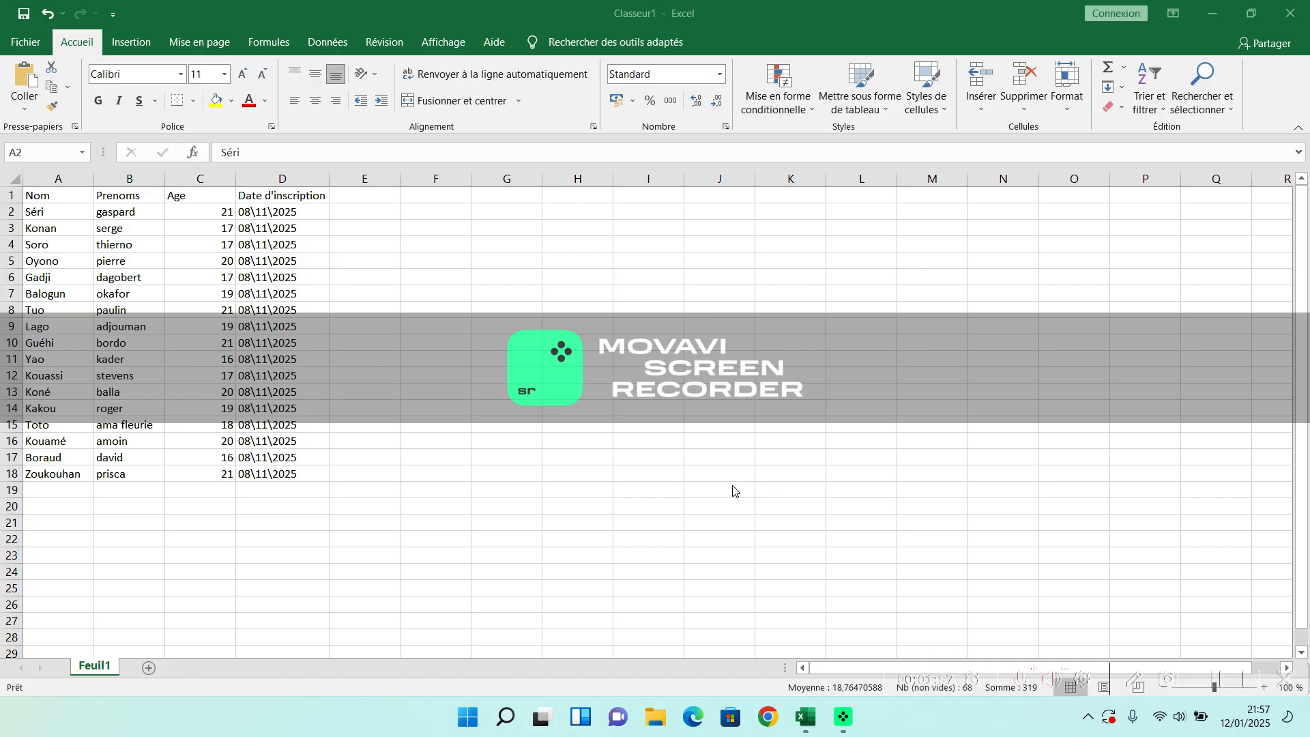
Apply thick outside borders (Bordures extérieures épaisses) to the data range A2:D18 and deselect it
left_click(192, 101)
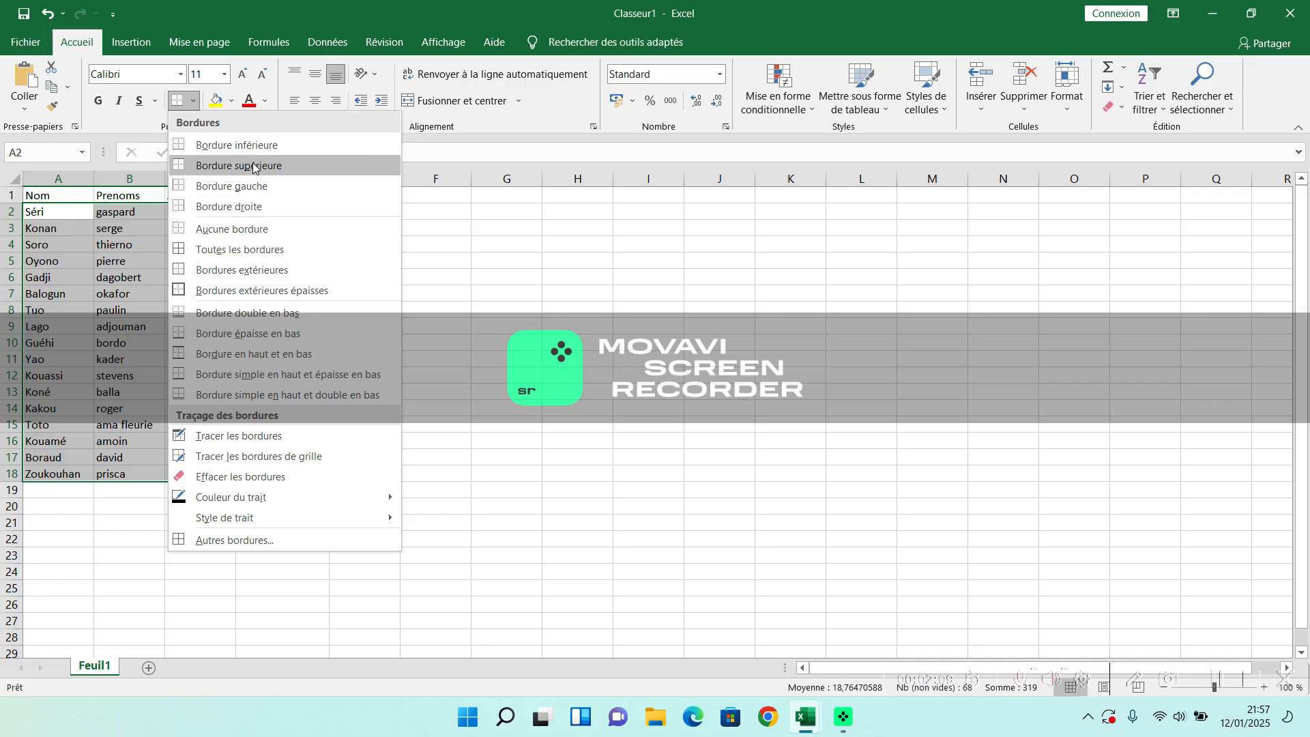
left_click(244, 289)
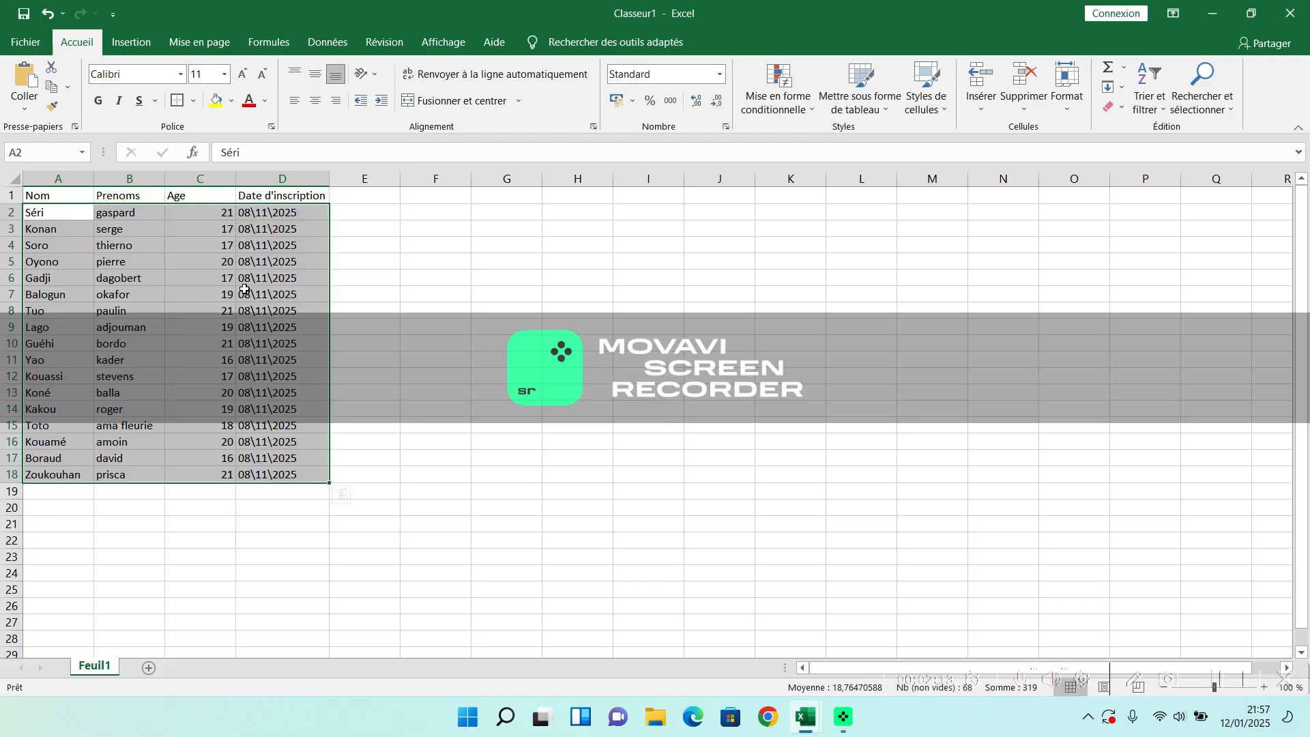
left_click(360, 341)
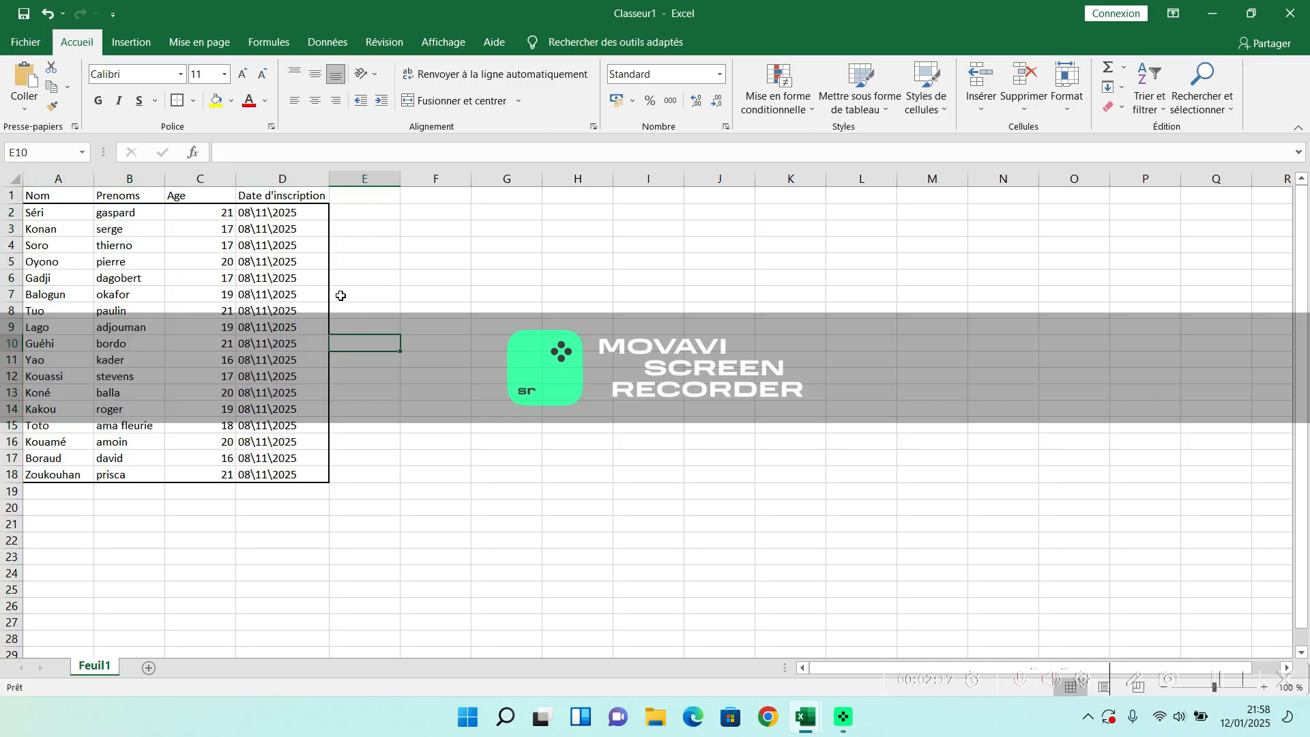
left_click(161, 339)
left_click(388, 318)
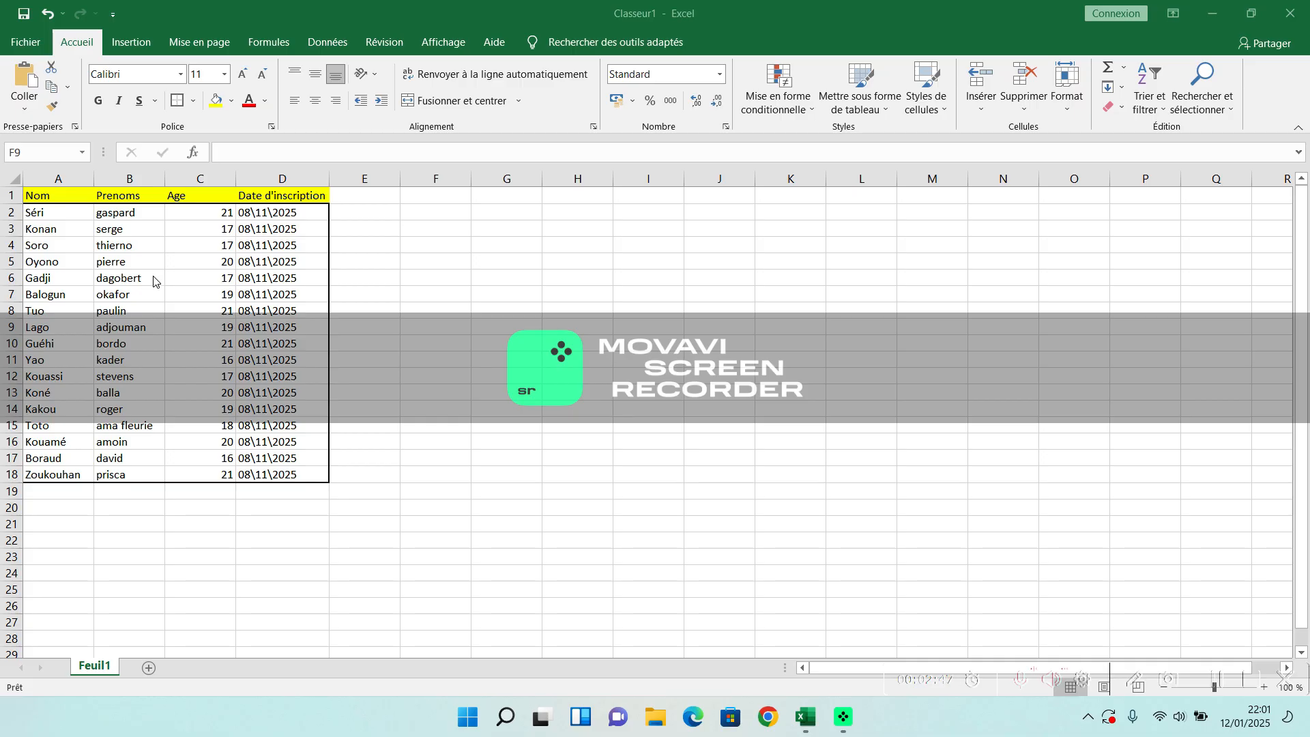
Centre the ages horizontally in cells C2 and C3
left_click(195, 214)
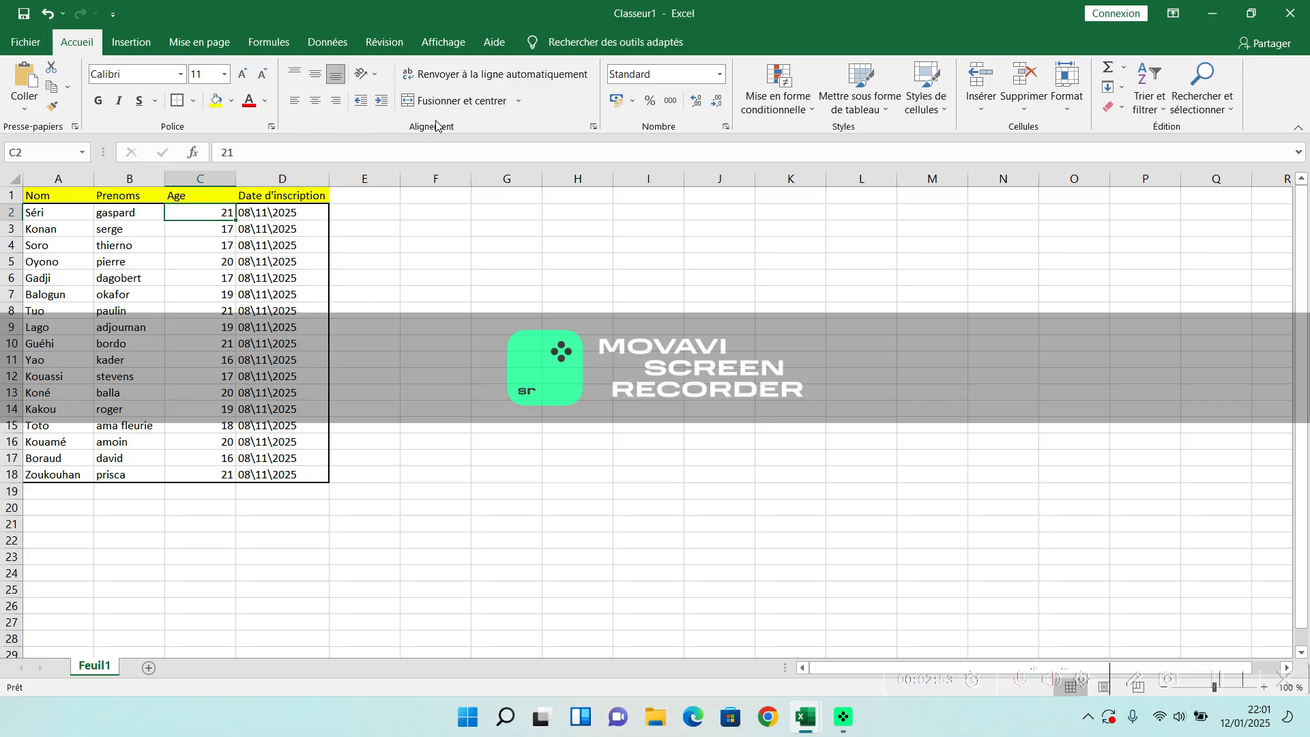
left_click(315, 102)
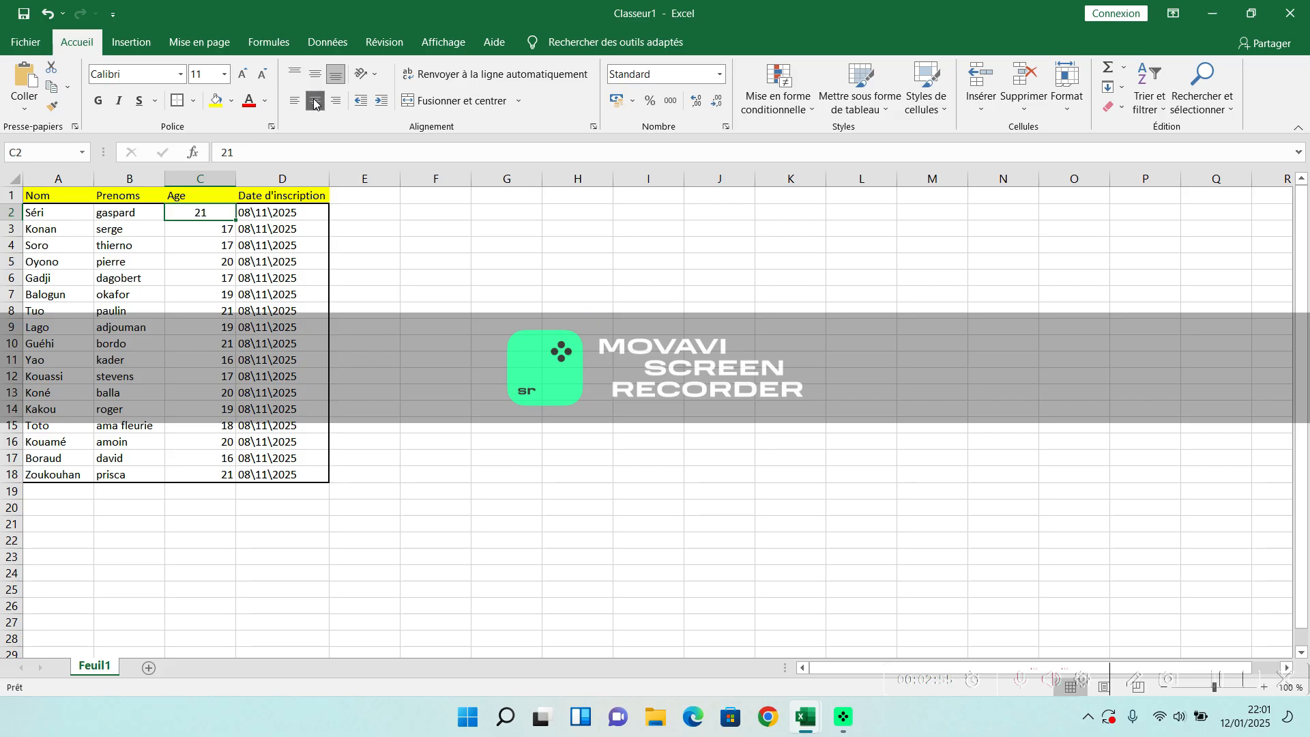
left_click(195, 227)
left_click(201, 215)
left_click(194, 228)
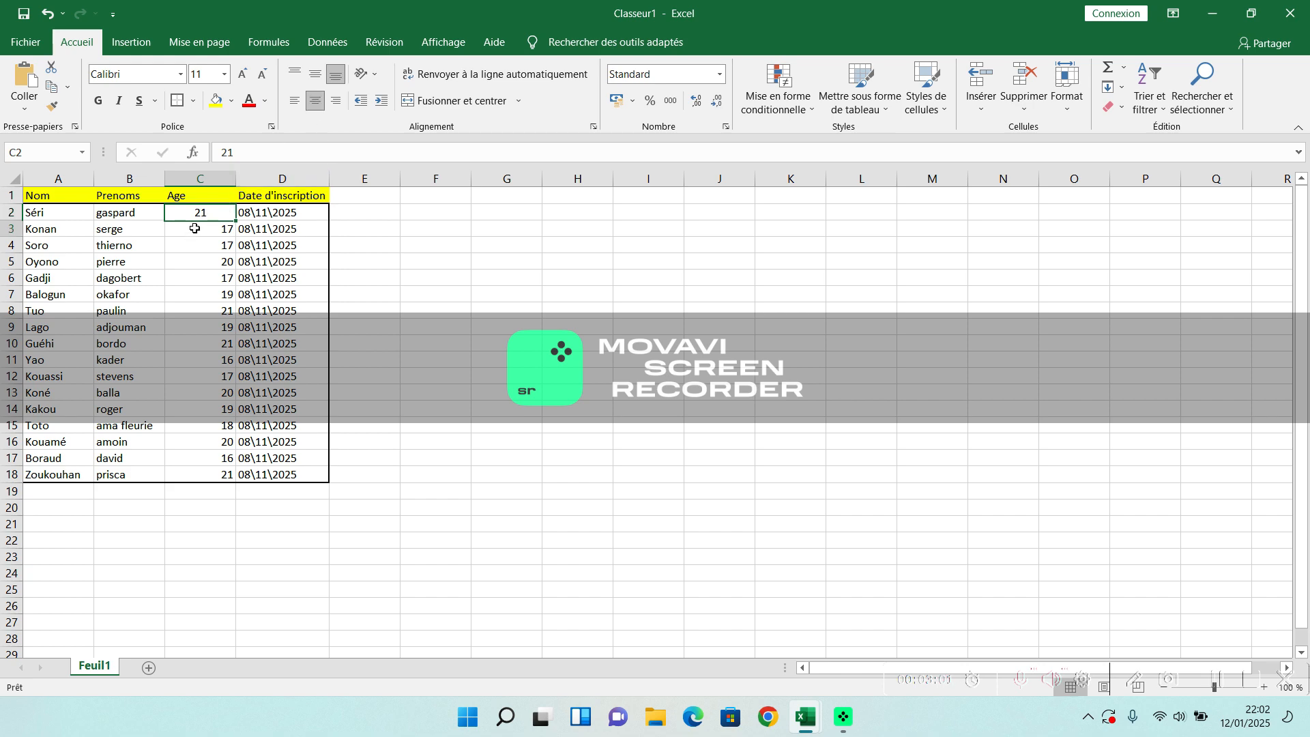
left_click(315, 100)
left_click_drag(217, 247, 296, 198)
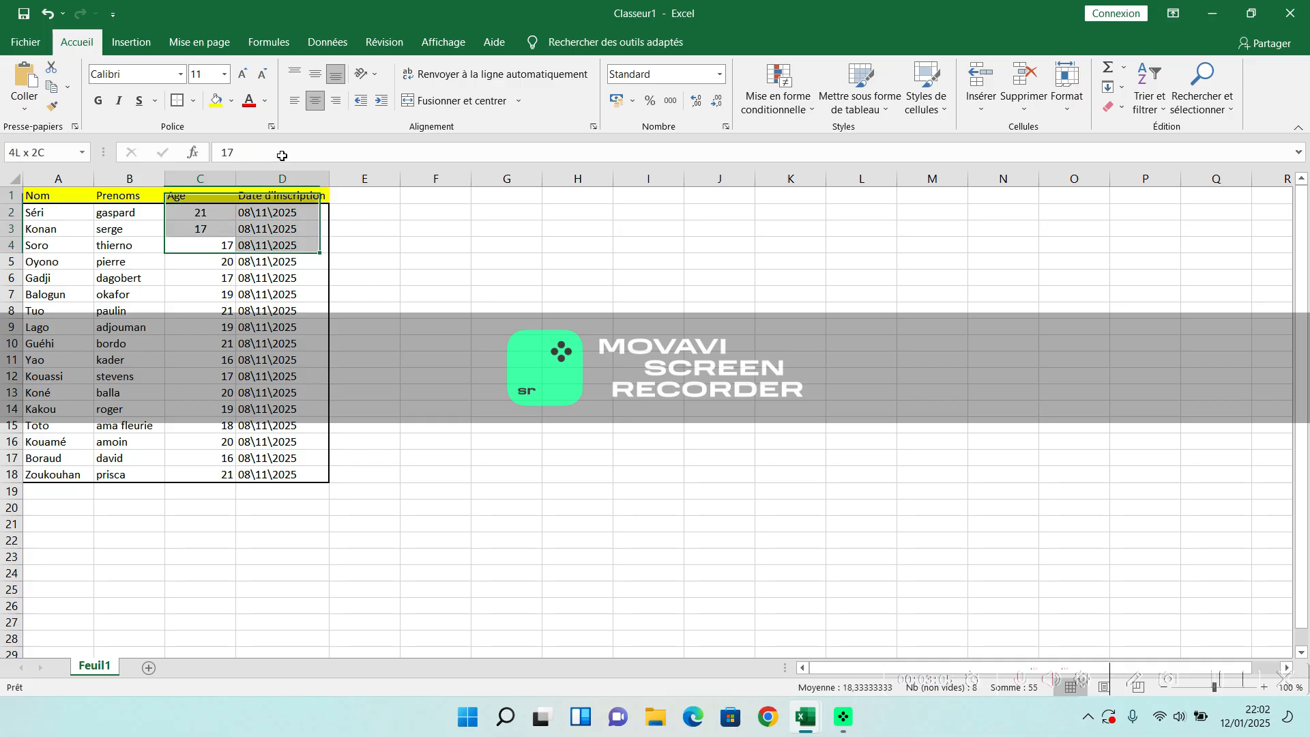
left_click(388, 226)
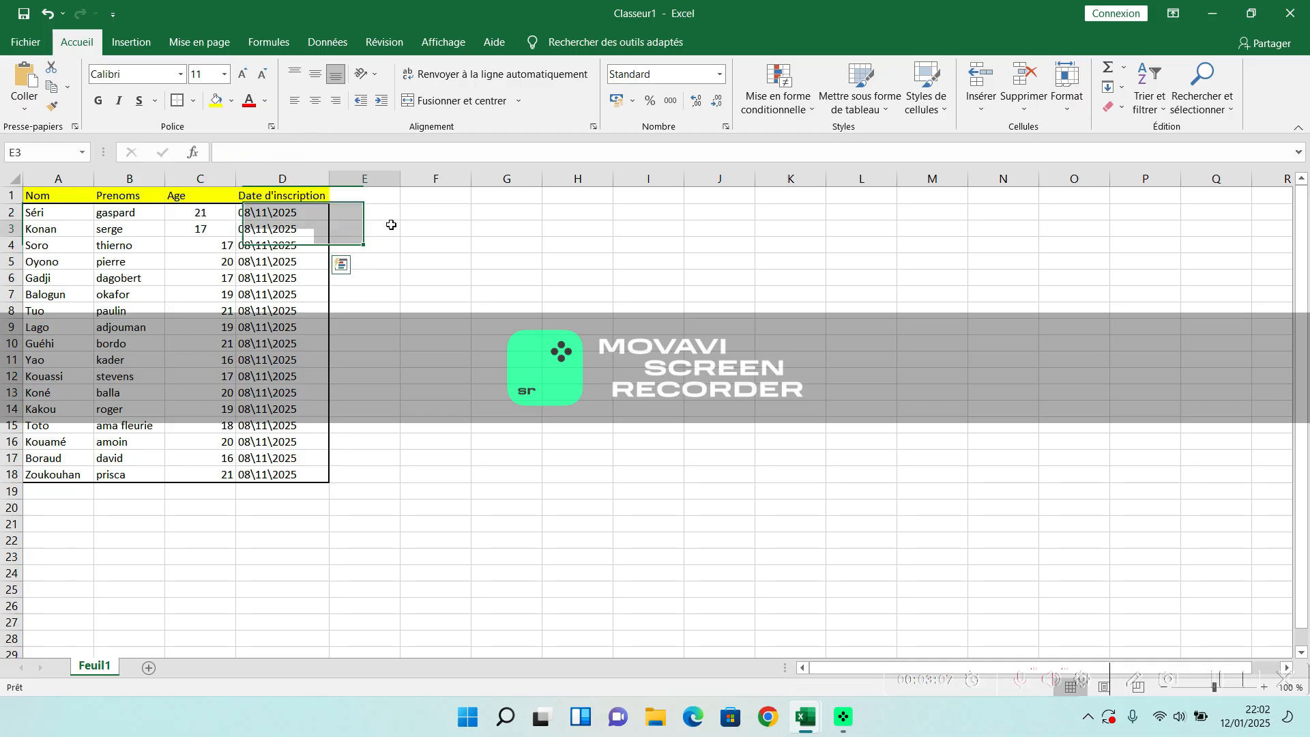
left_click(224, 248)
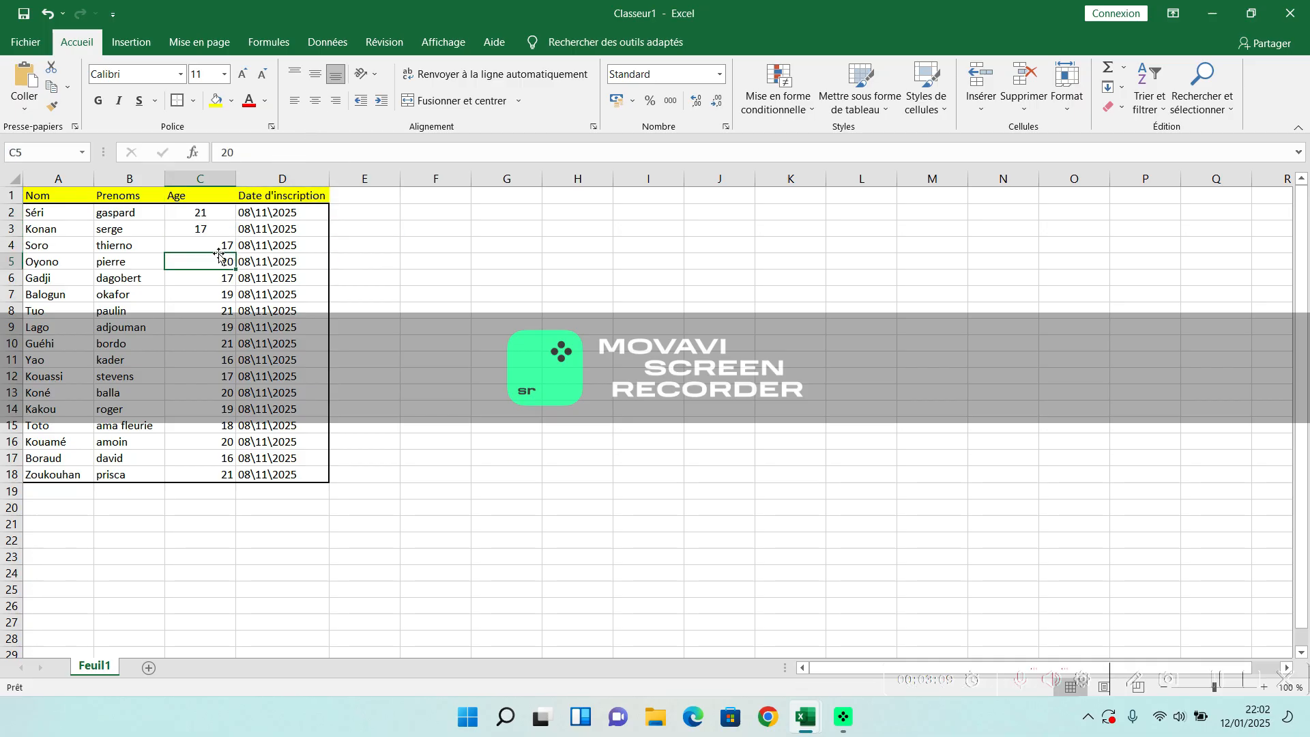
left_click_drag(222, 248, 293, 198)
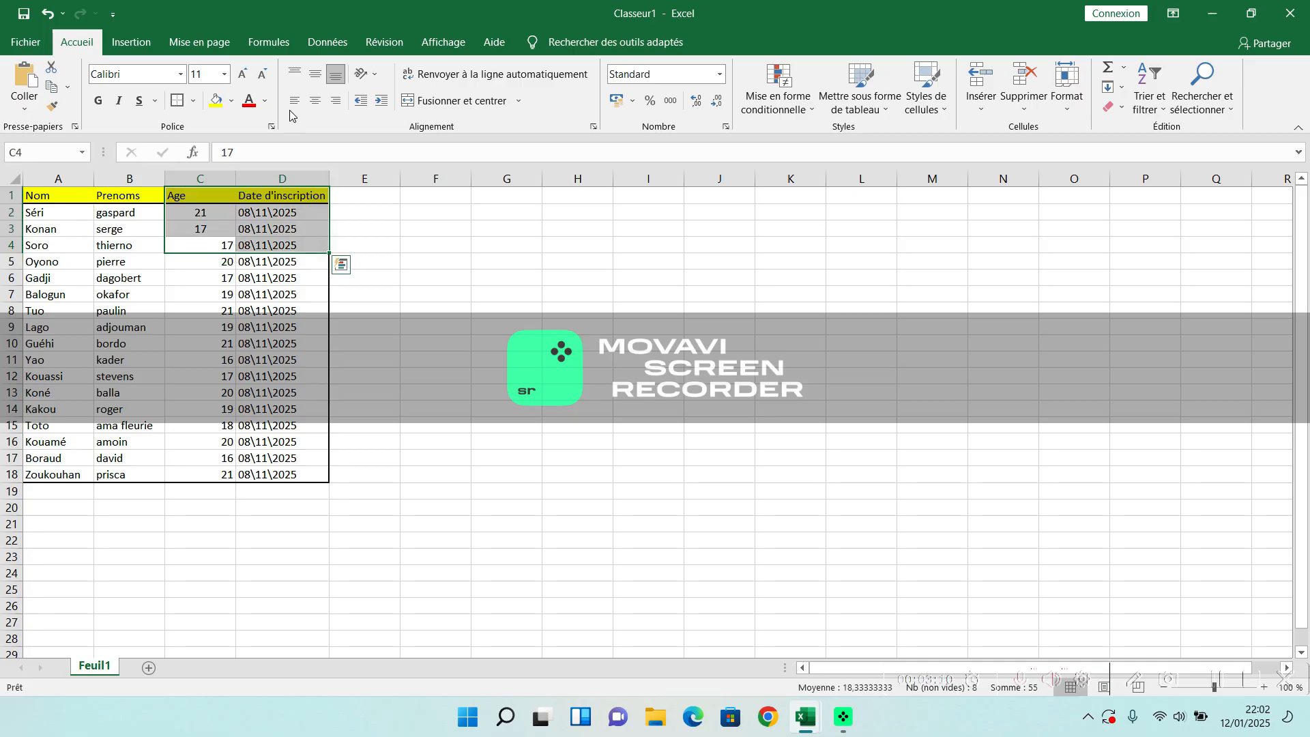
Centre the age in cell C4 horizontally
double_click(194, 245)
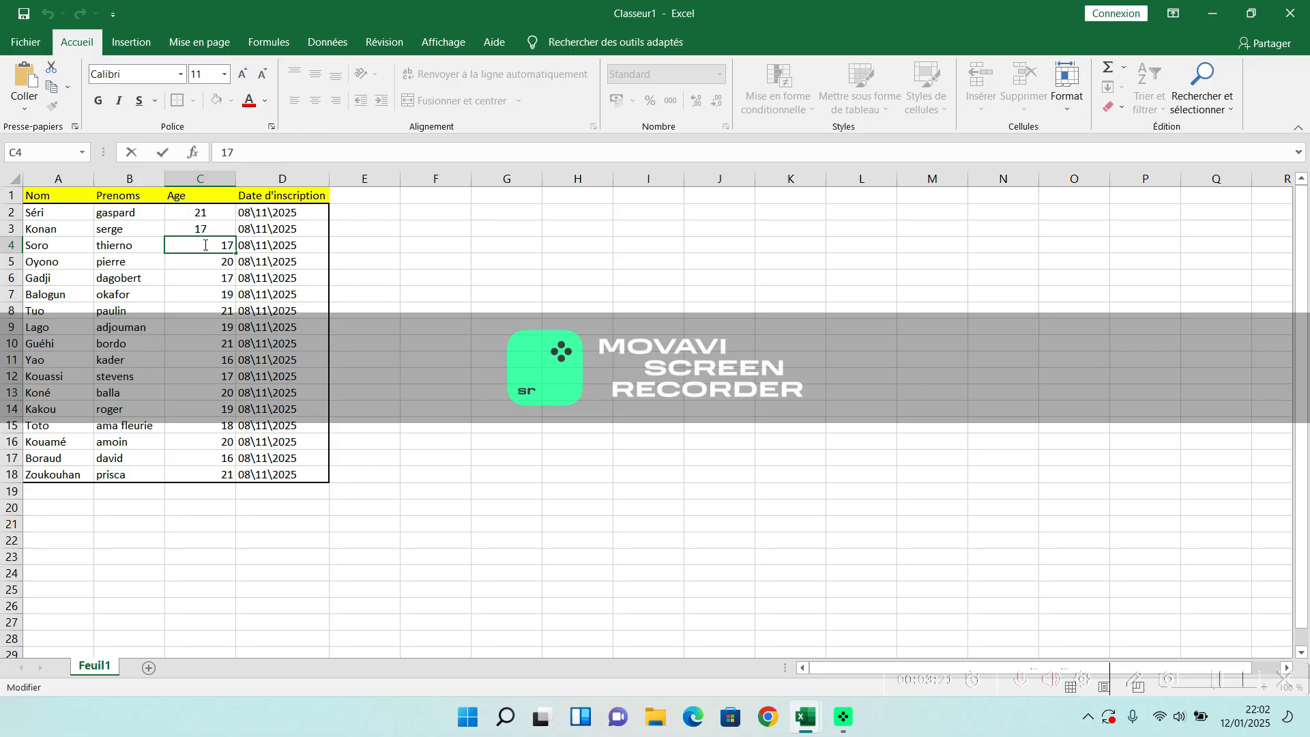
left_click_drag(208, 246, 230, 222)
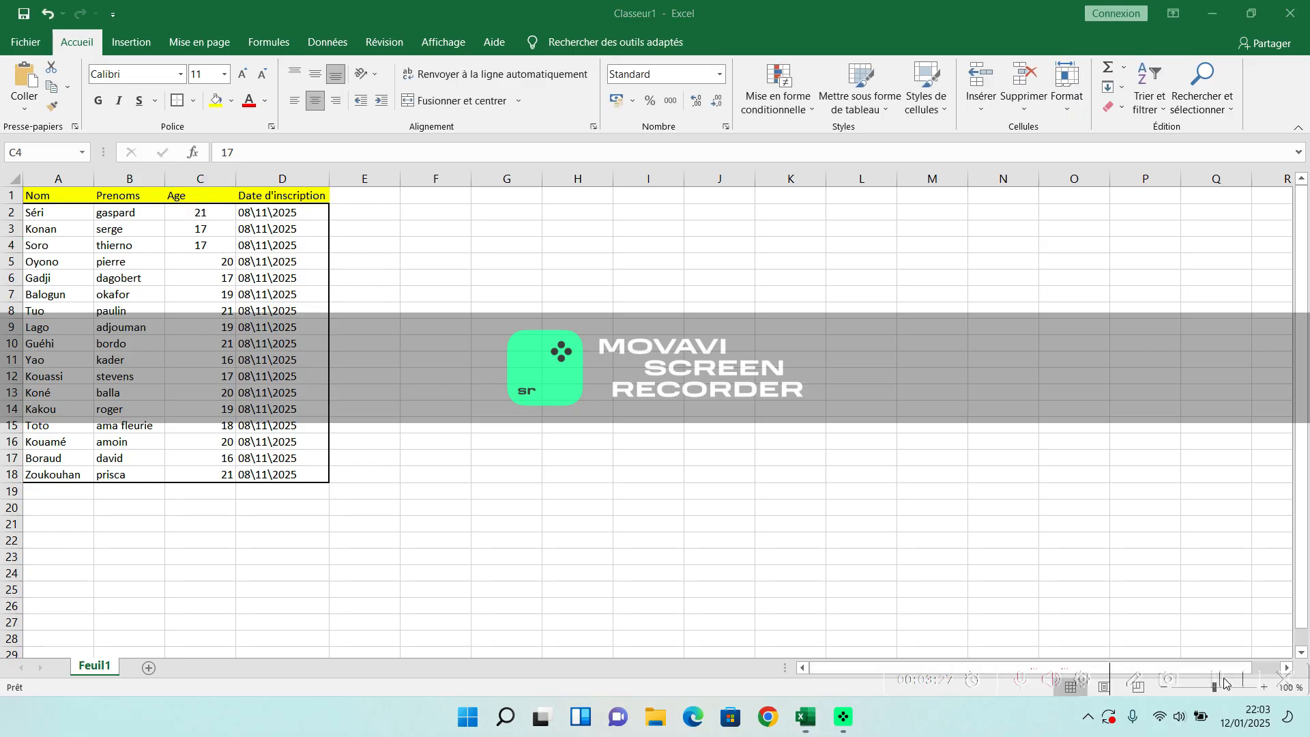
left_click(226, 250)
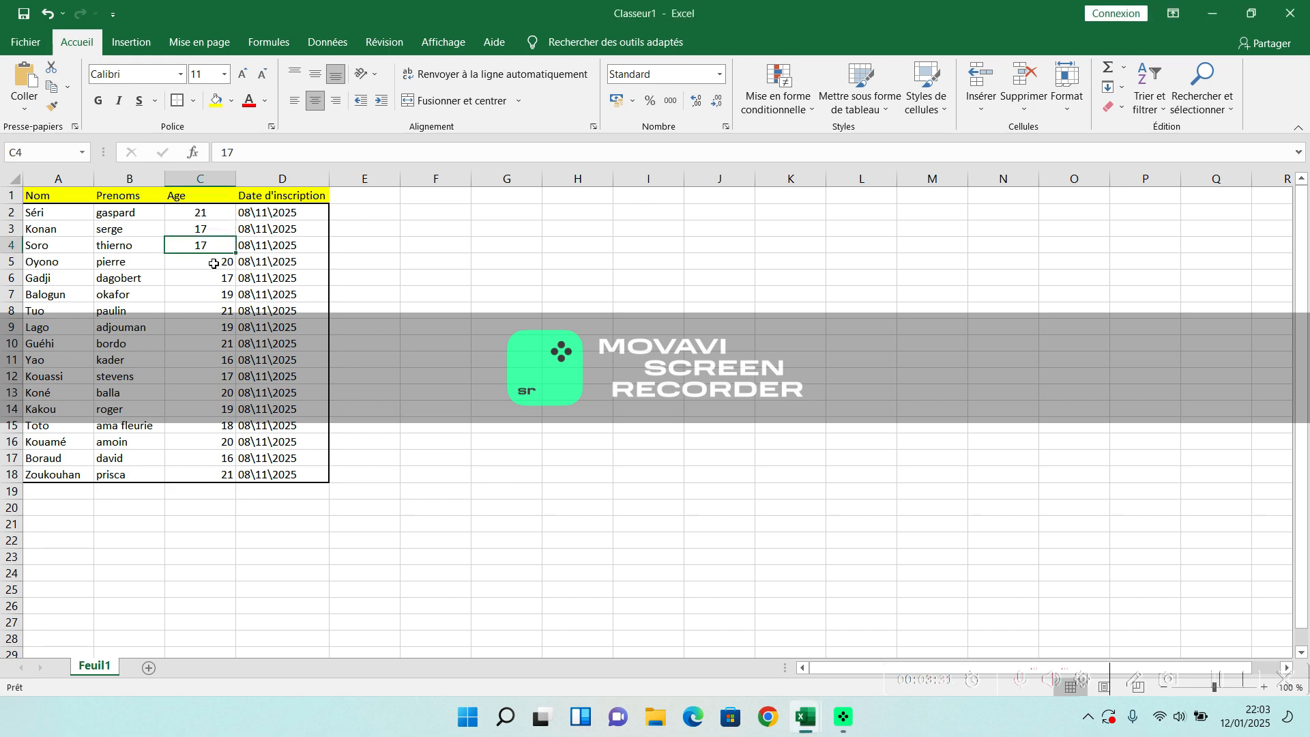
Centre the ages horizontally in cells C5 and C6
left_click(216, 263)
left_click(314, 102)
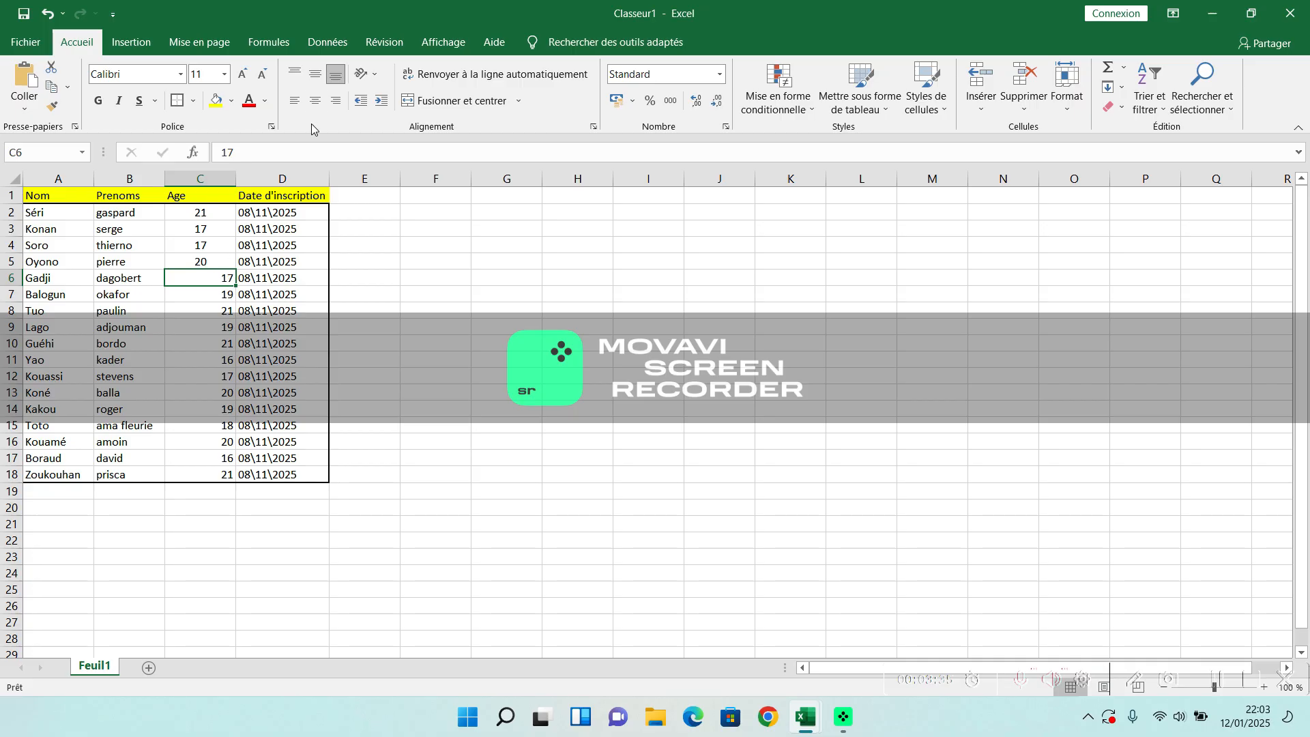
left_click(315, 100)
left_click(1221, 678)
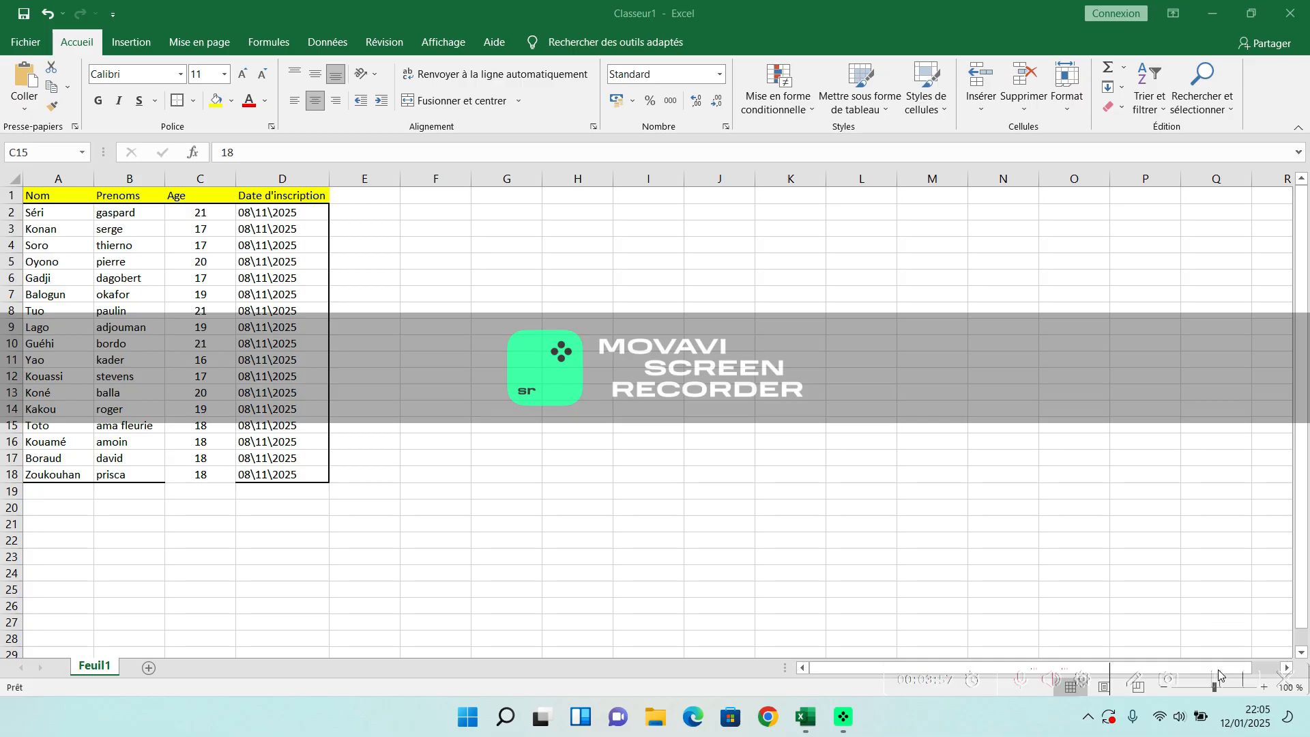
Add a conditional formatting rule to cell C15 that highlights values greater than 20 with light red fill and dark red text
left_click(772, 97)
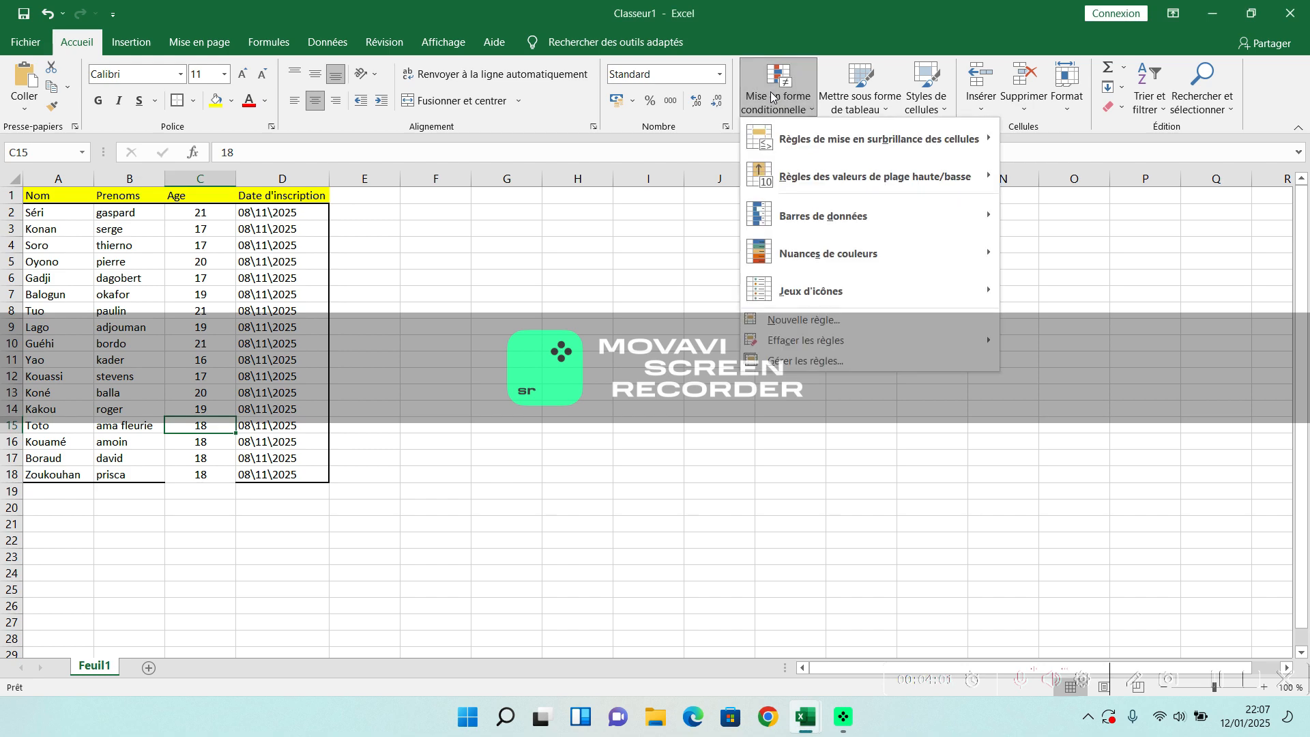
mouse_move(793, 158)
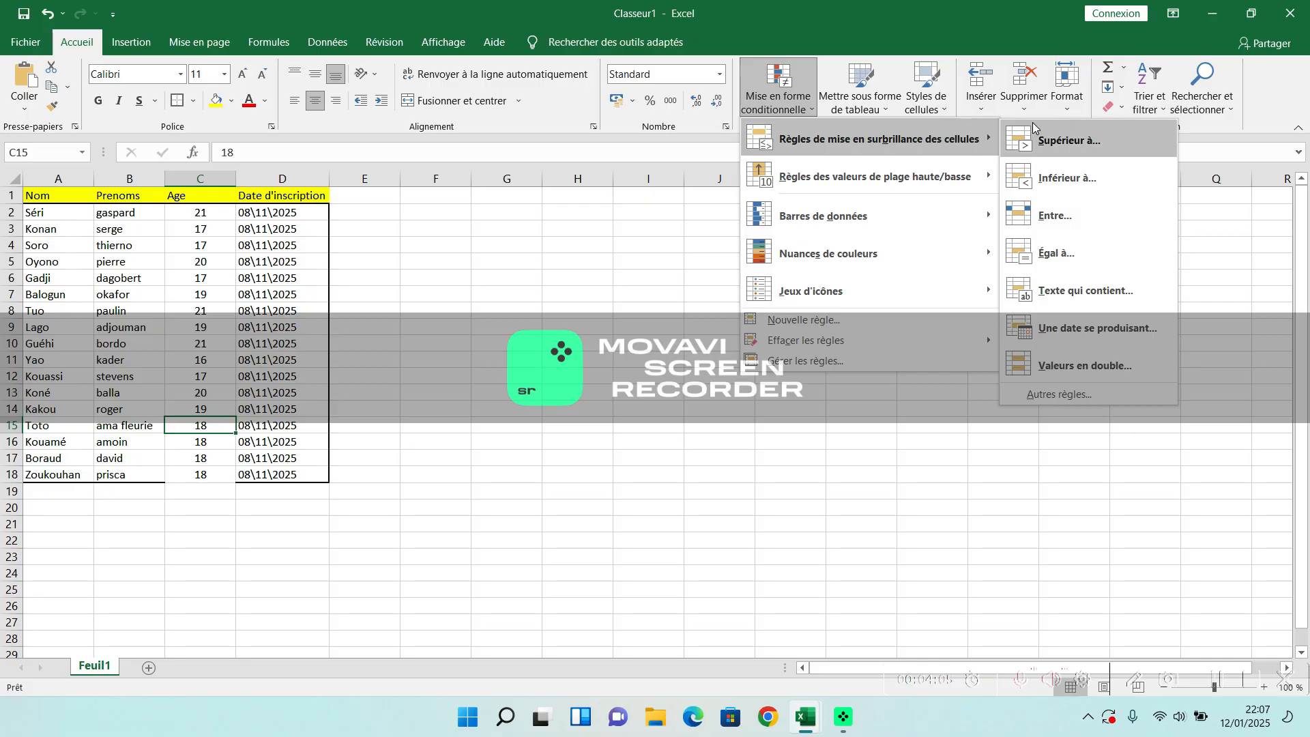
left_click(1035, 133)
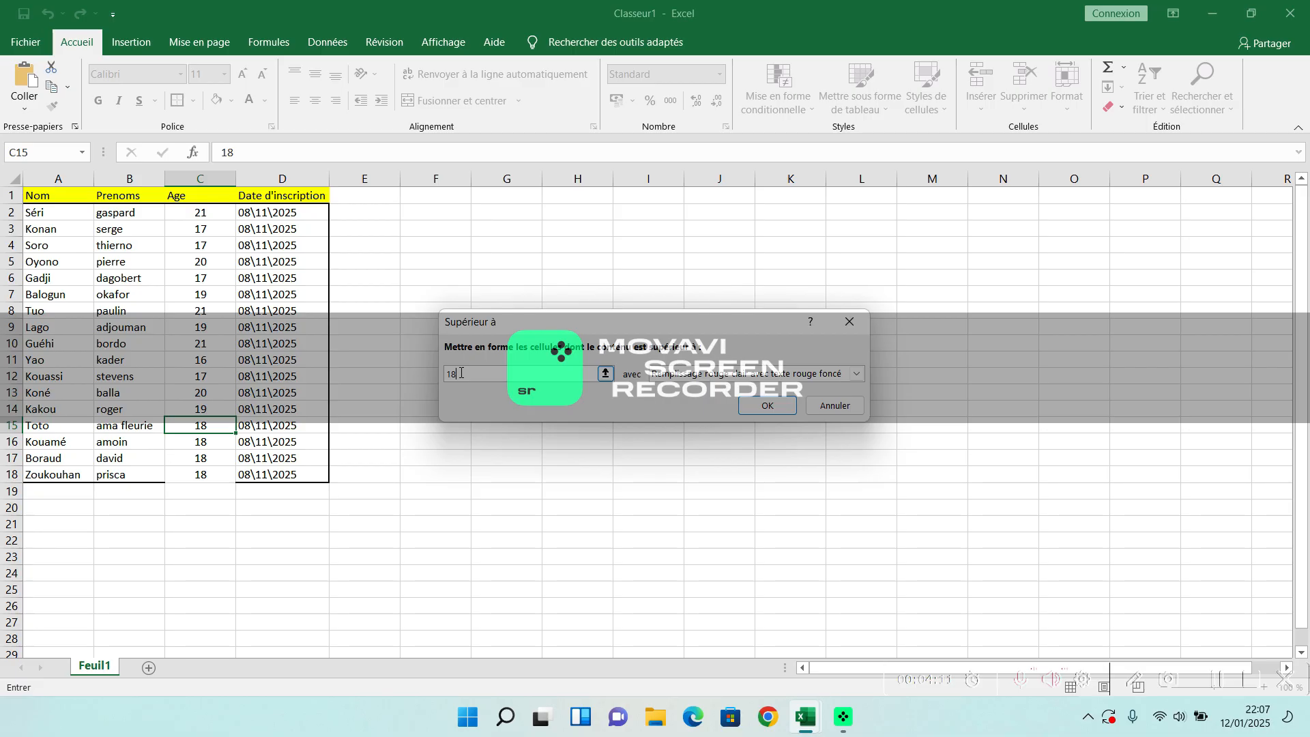
key("BackSpace")
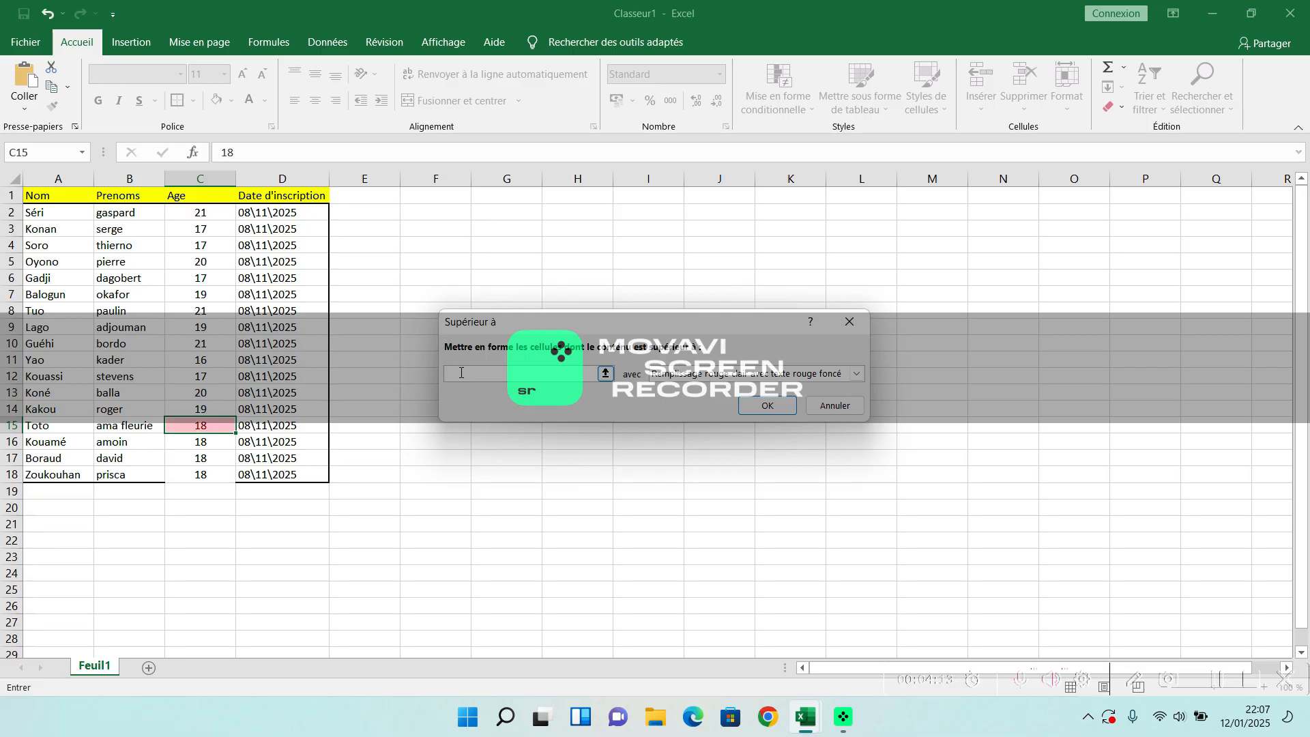
type("é")
type("2")
type("0")
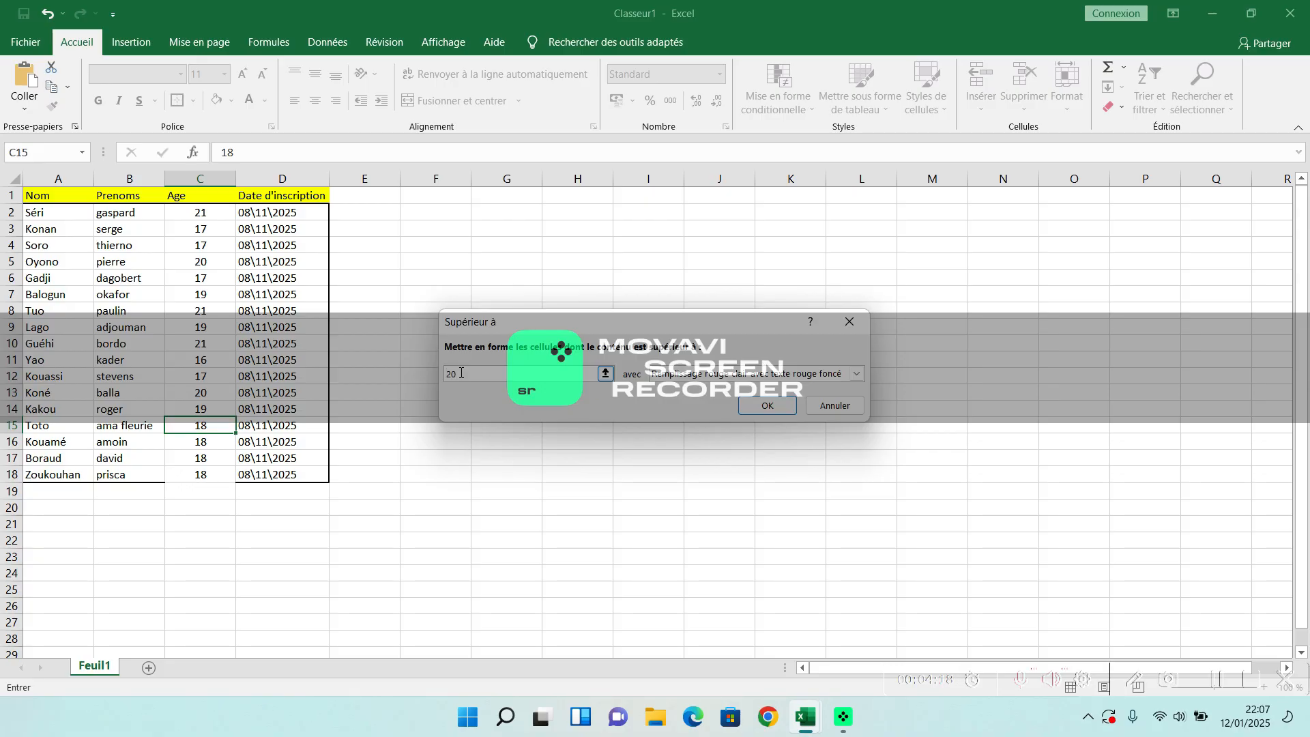
left_click(774, 403)
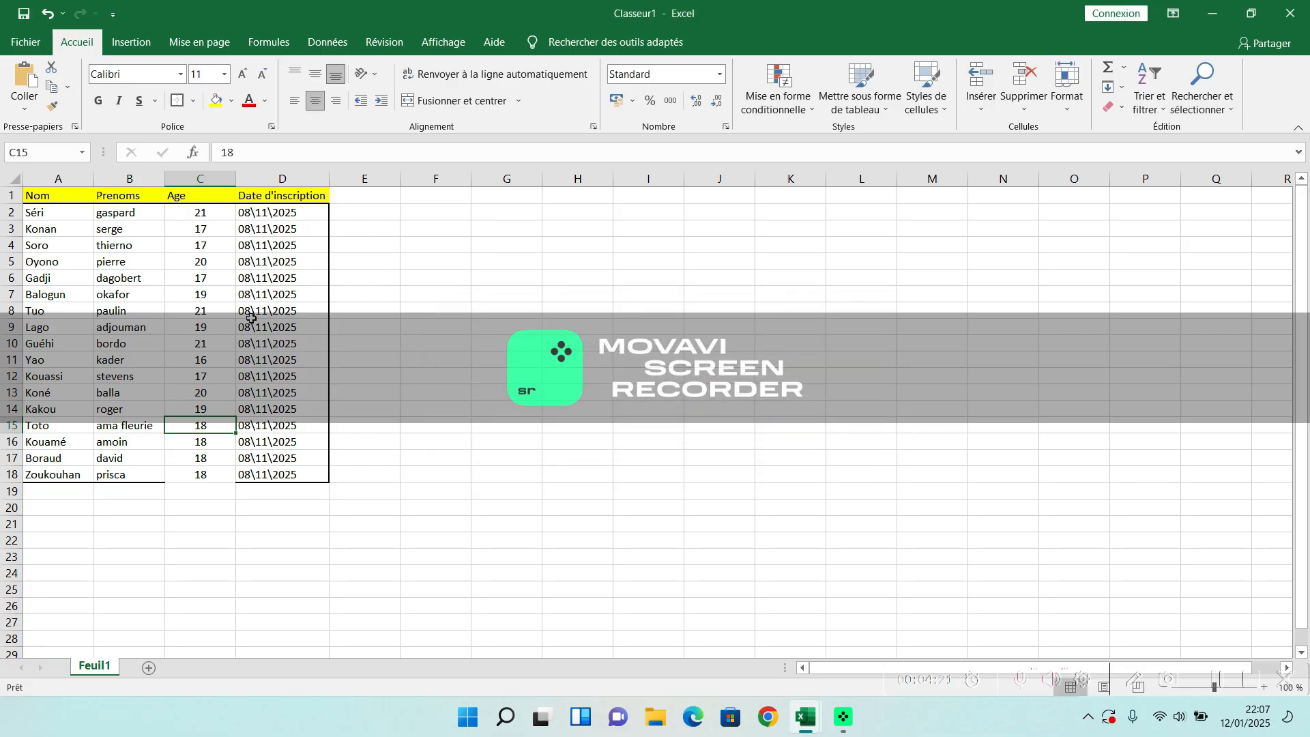
left_click(206, 294)
double_click(206, 294)
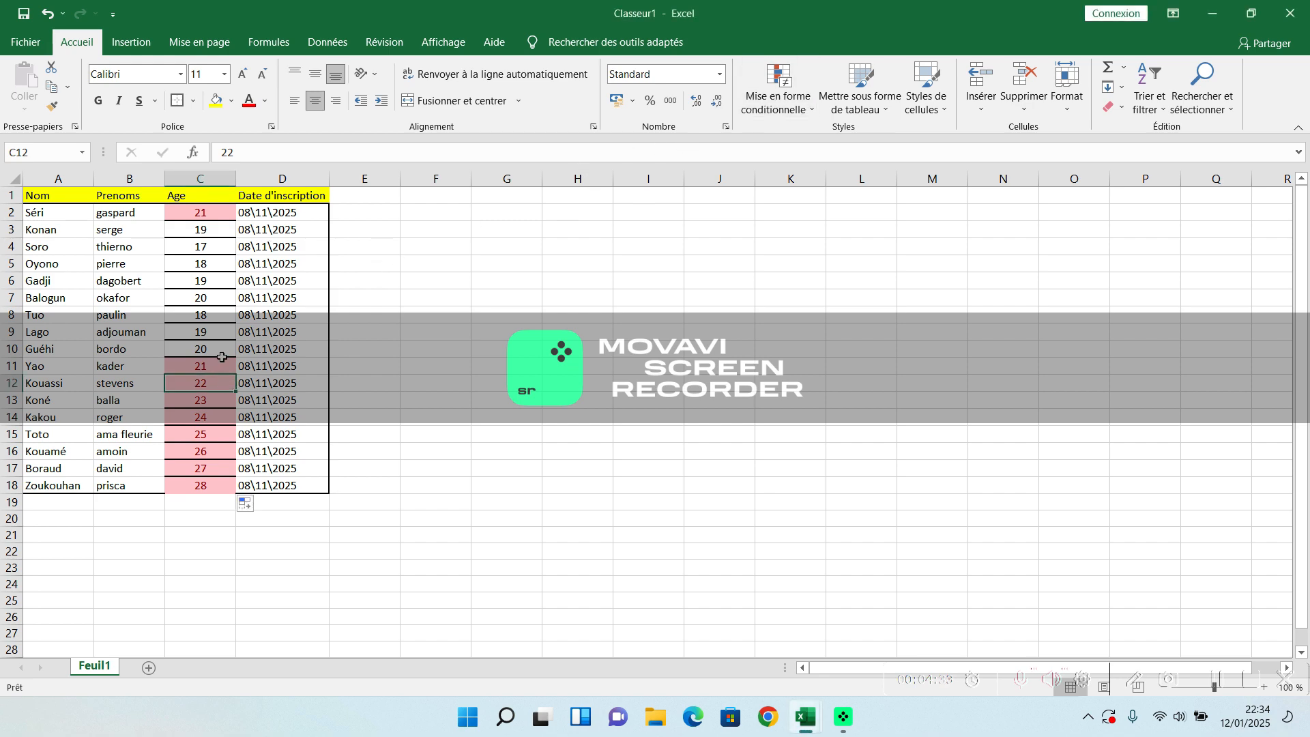
left_click(220, 283)
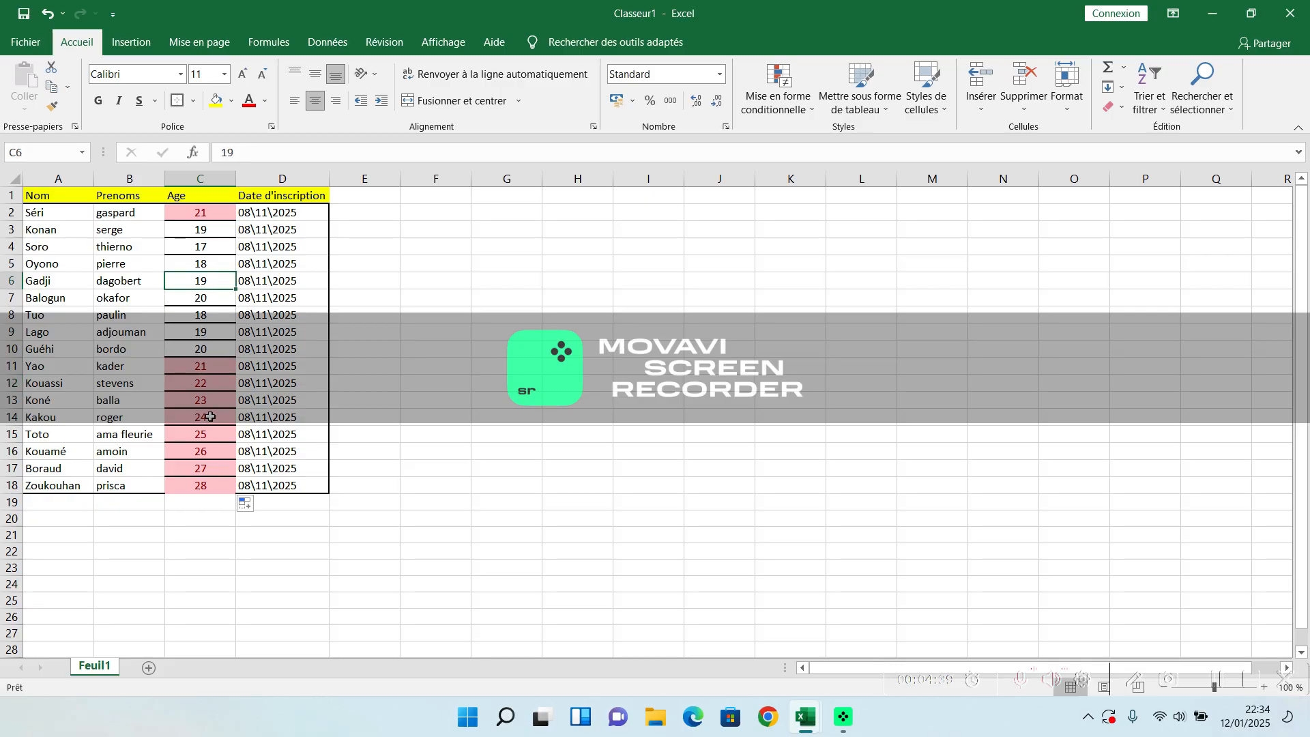